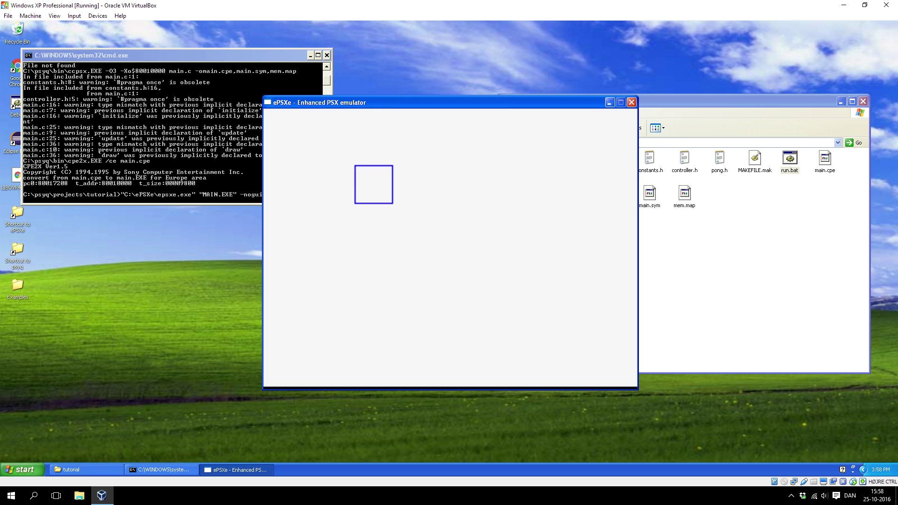
Exit the ePSXe emulator test run so it and its command window close.
key(Escape)
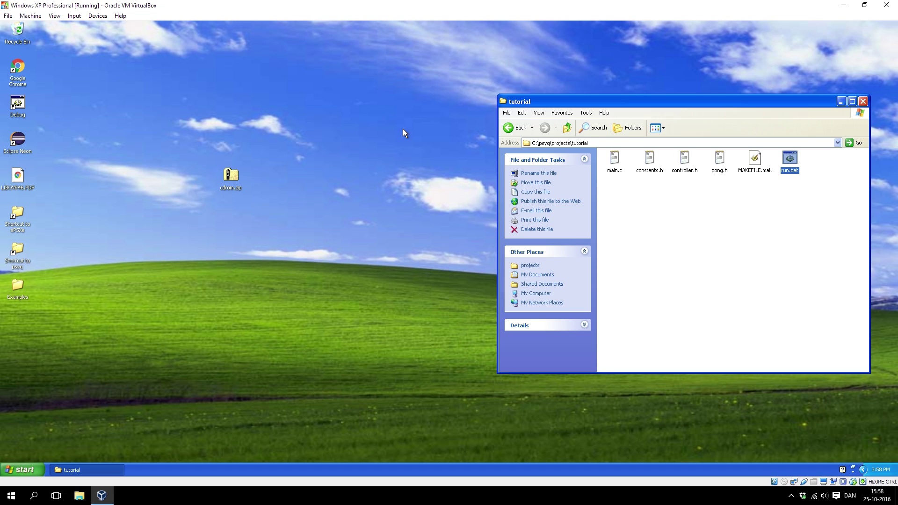
Extract cdrom.zip with 7-Zip into a cdrom folder on the desktop.
click(320, 169)
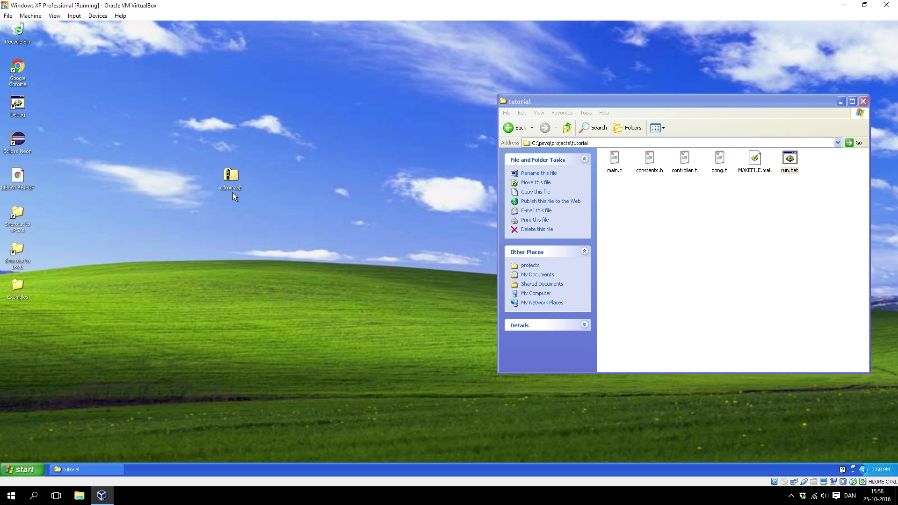
right_click(231, 178)
mouse_move(257, 227)
click(323, 259)
Check the extracted cdrom folder, close its window, and move it into the tutorial project.
double_click(233, 212)
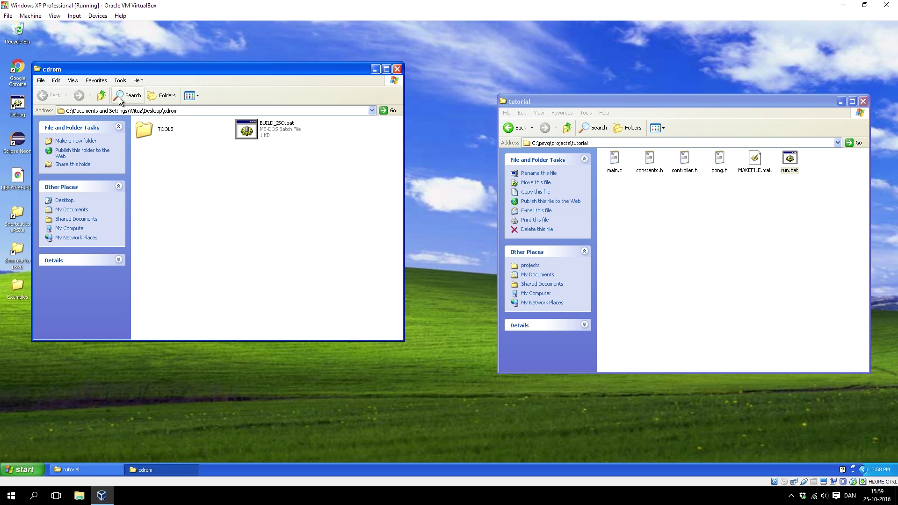
click(102, 96)
click(398, 70)
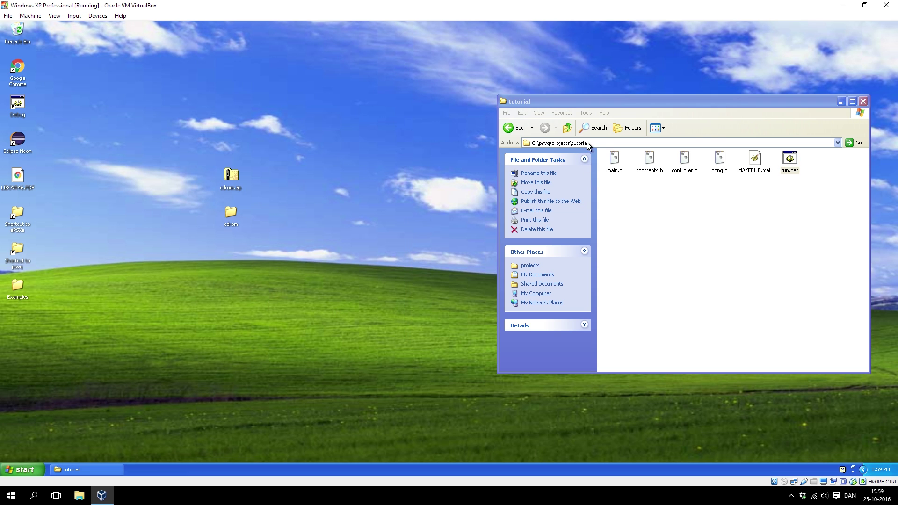
drag(240, 225, 610, 208)
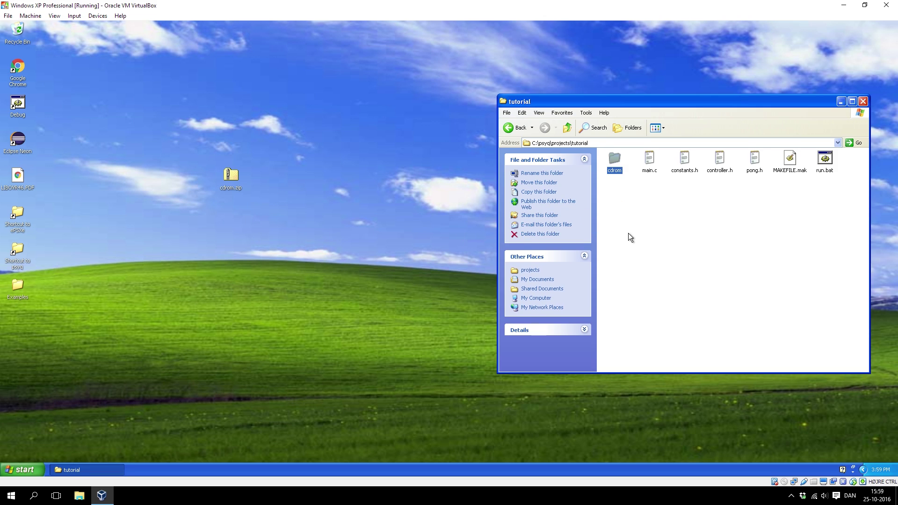
Open the cdrom folder inside tutorial and run BUILD_ISO.bat to build GAME.ISO.
double_click(614, 162)
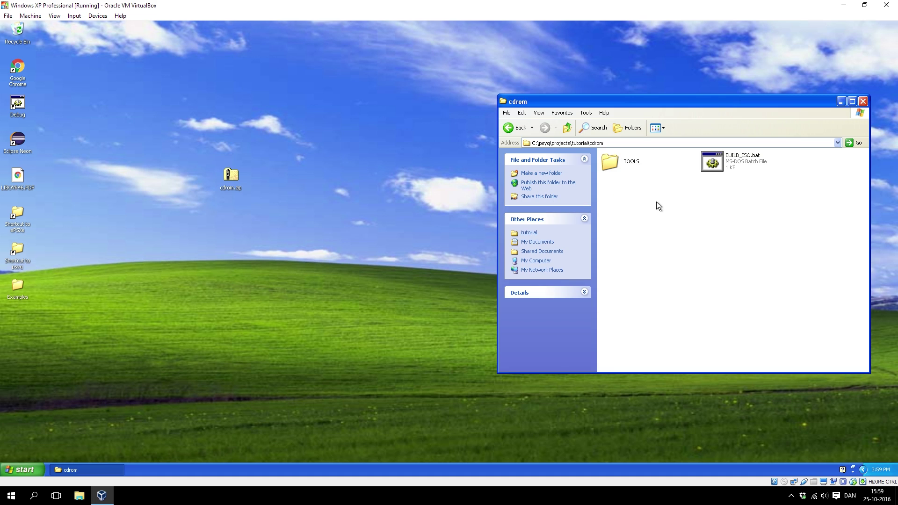
mouse_move(726, 163)
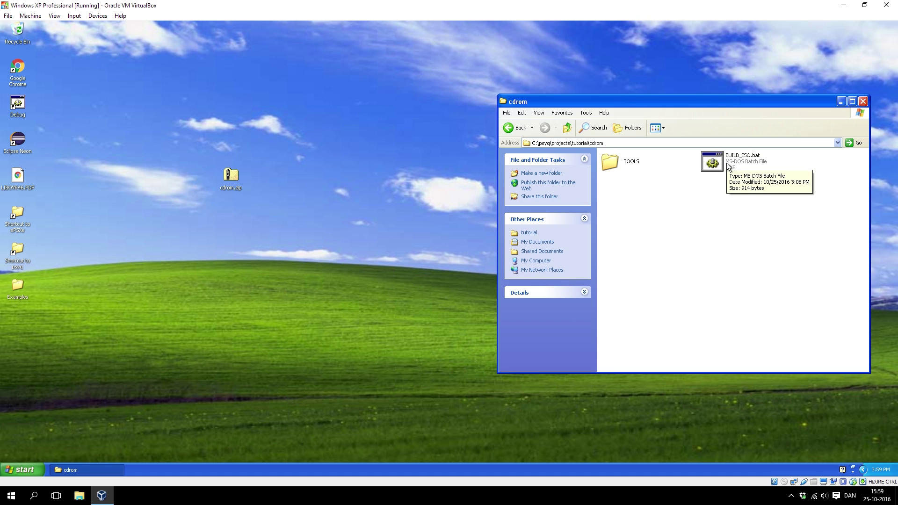
double_click(728, 160)
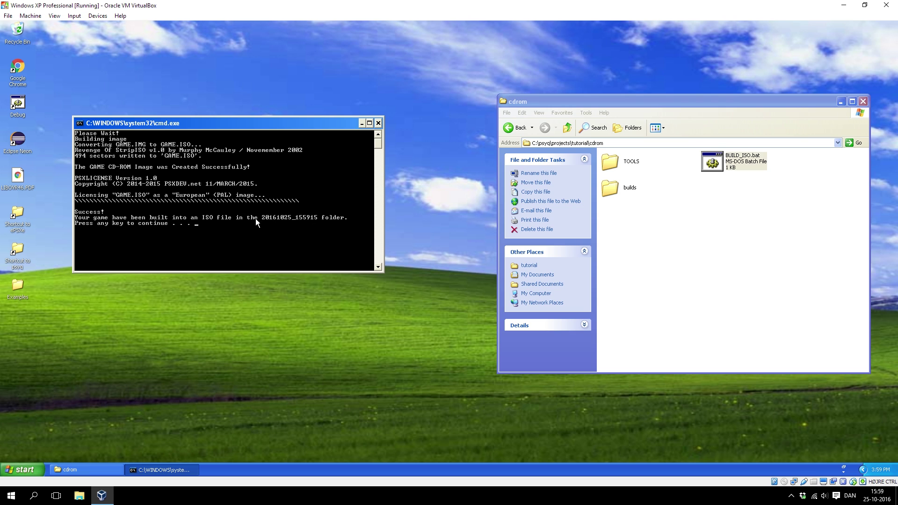
Close the build console and open builds\20161025_155915 to view the 1,135 KB GAME.ISO.
key(Return)
click(625, 194)
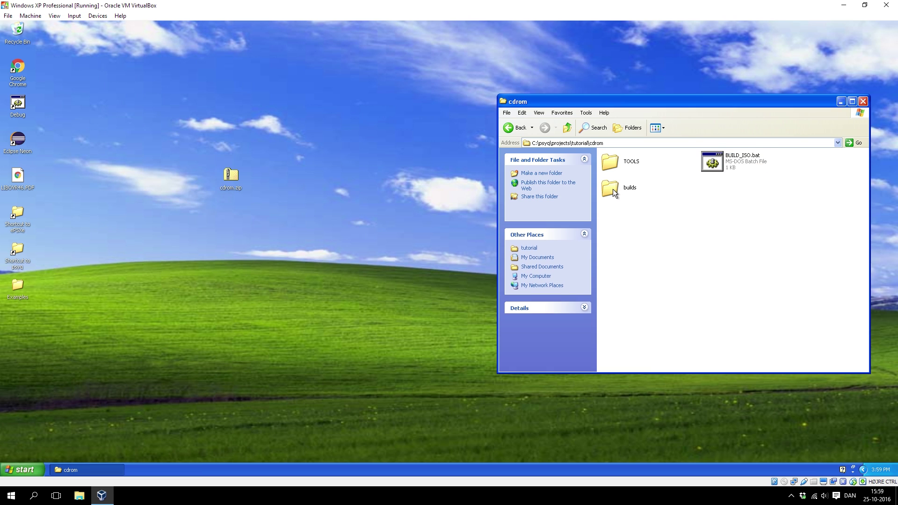
double_click(630, 187)
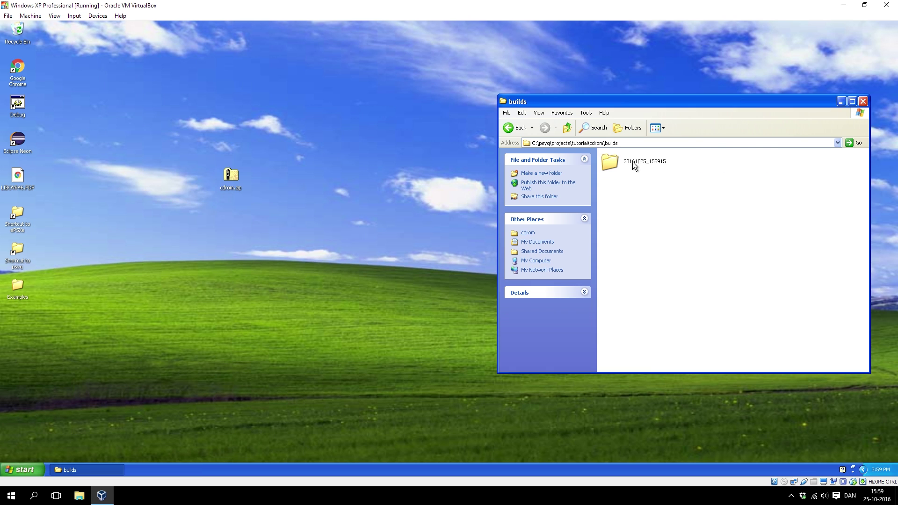
double_click(635, 164)
drag(616, 166, 661, 235)
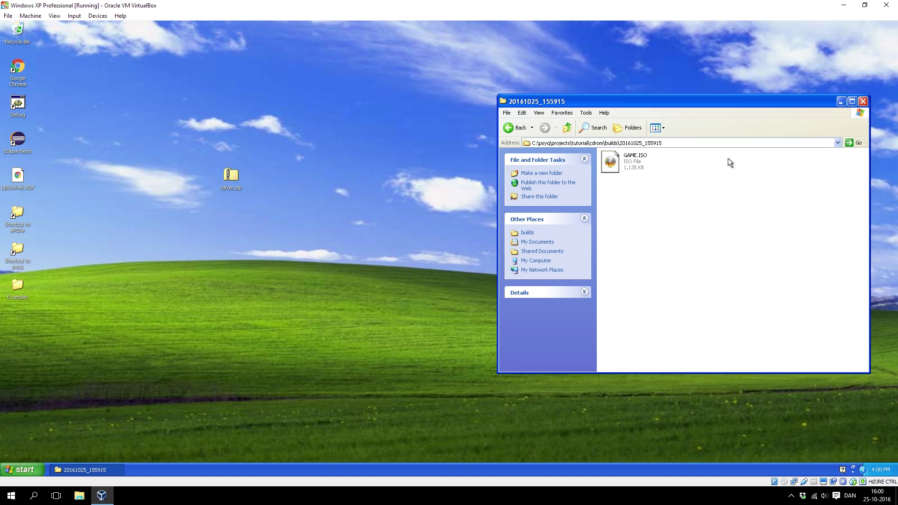
mouse_move(629, 170)
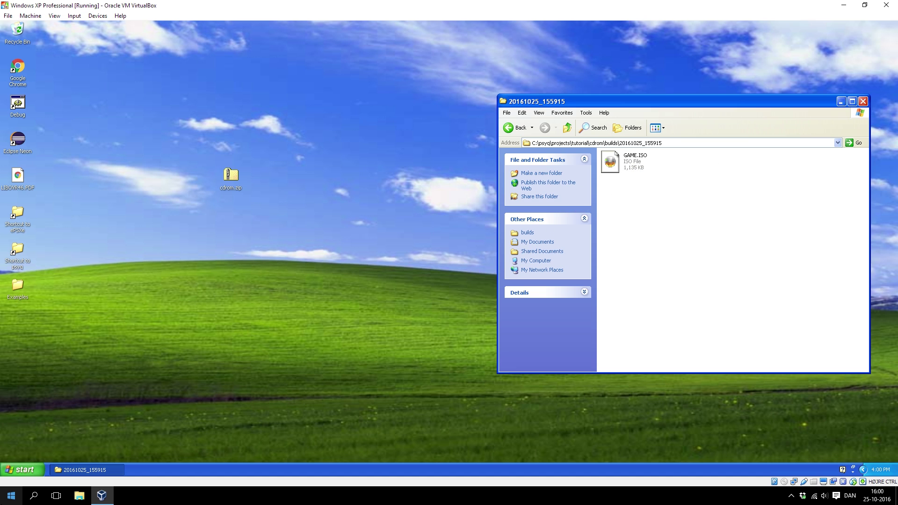
Find ImgBurn by searching 'img' in the Start menu, launch it, and move its window left.
click(9, 498)
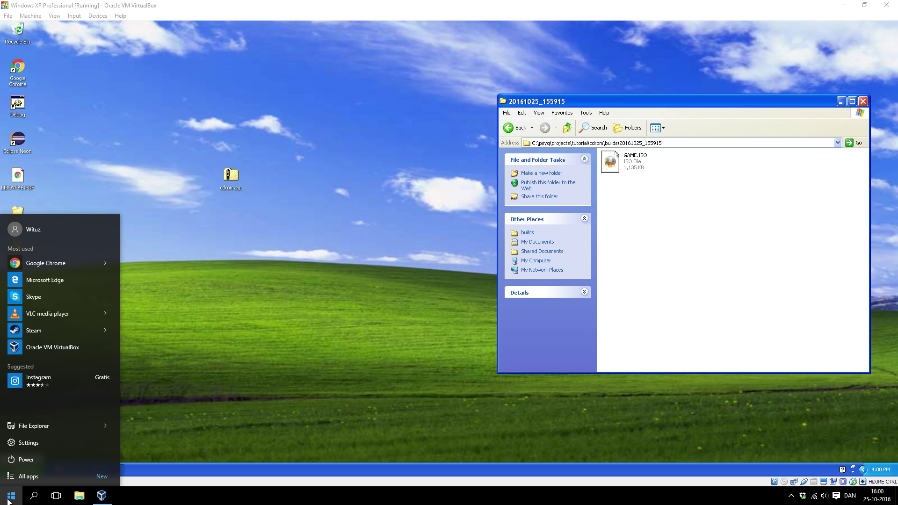
text(img)
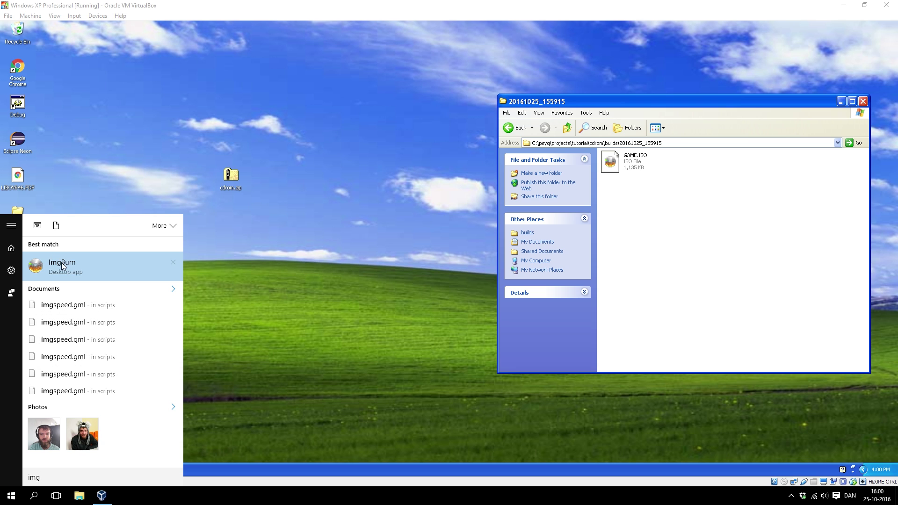
click(63, 264)
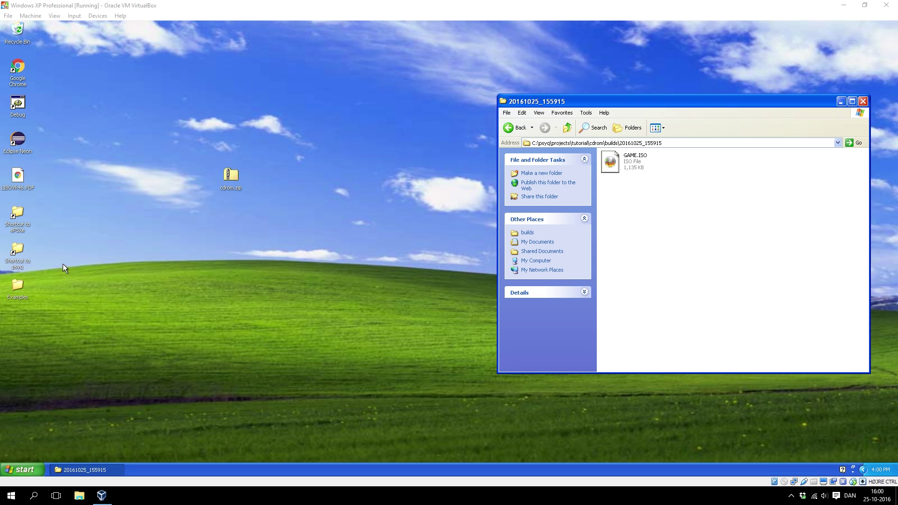
drag(508, 122, 194, 130)
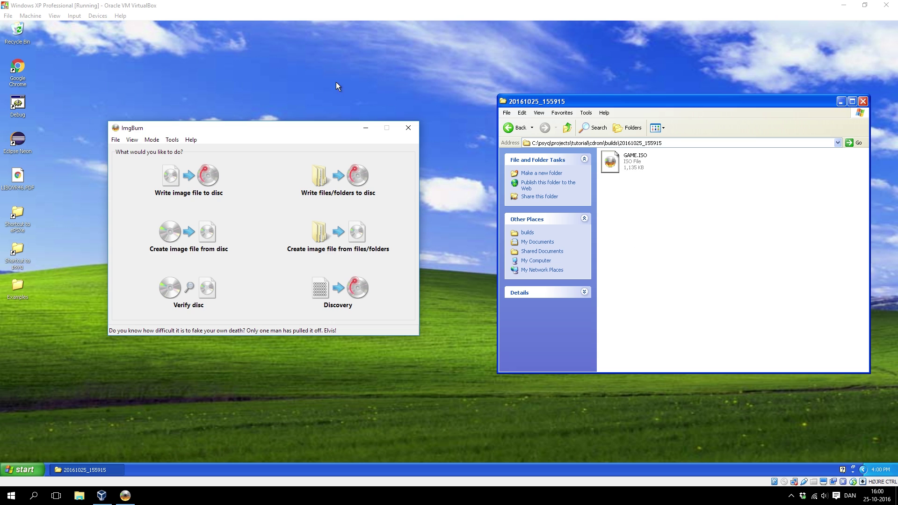
Confirm bidirectional drag and drop in the VM Devices menu, then drag GAME.ISO to the host desktop.
click(75, 18)
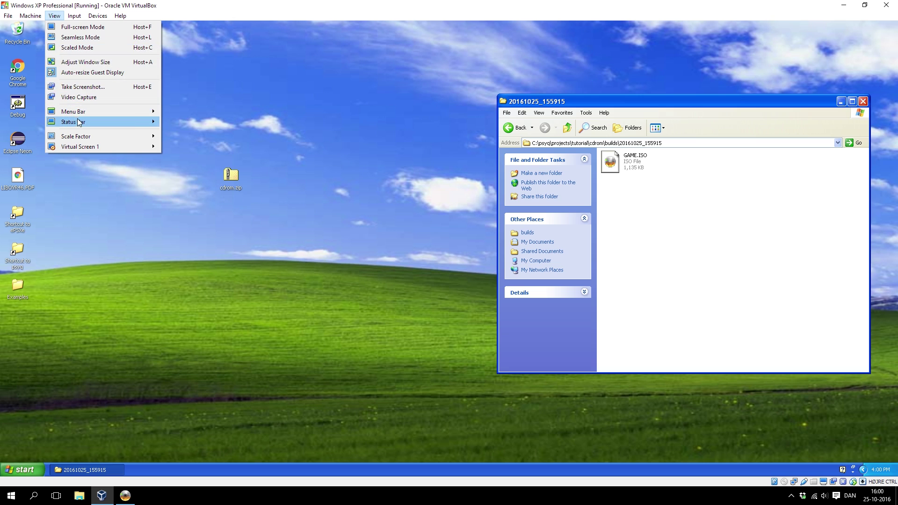
mouse_move(97, 17)
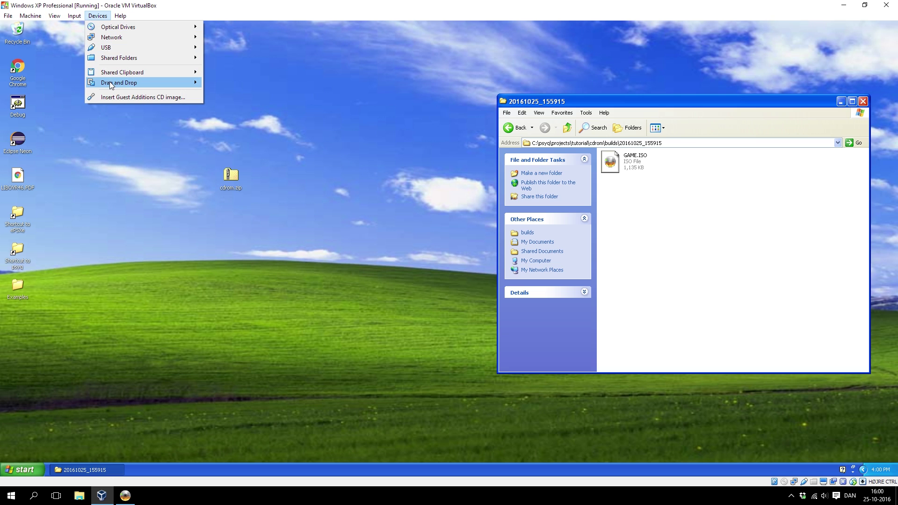
mouse_move(114, 73)
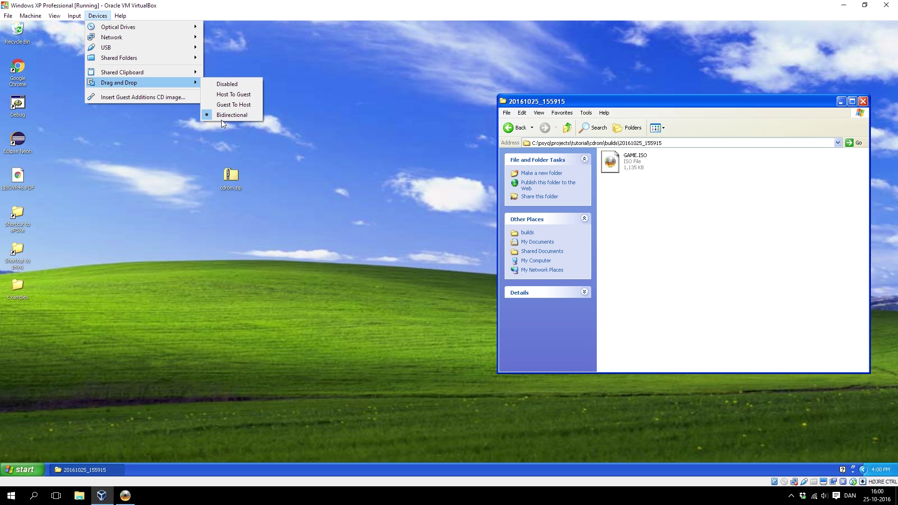
click(682, 227)
drag(615, 159, 650, 356)
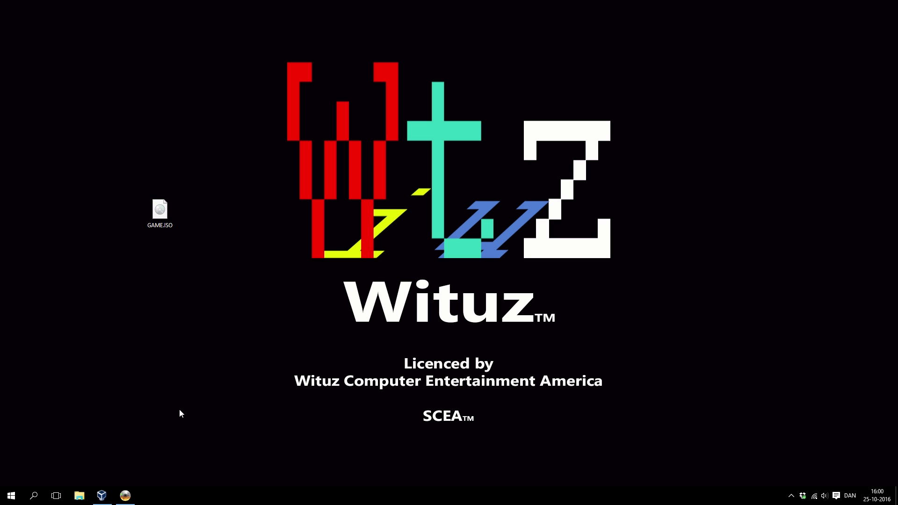
Center the ImgBurn window and load Desktop\GAME.ISO as the write-image source.
click(125, 496)
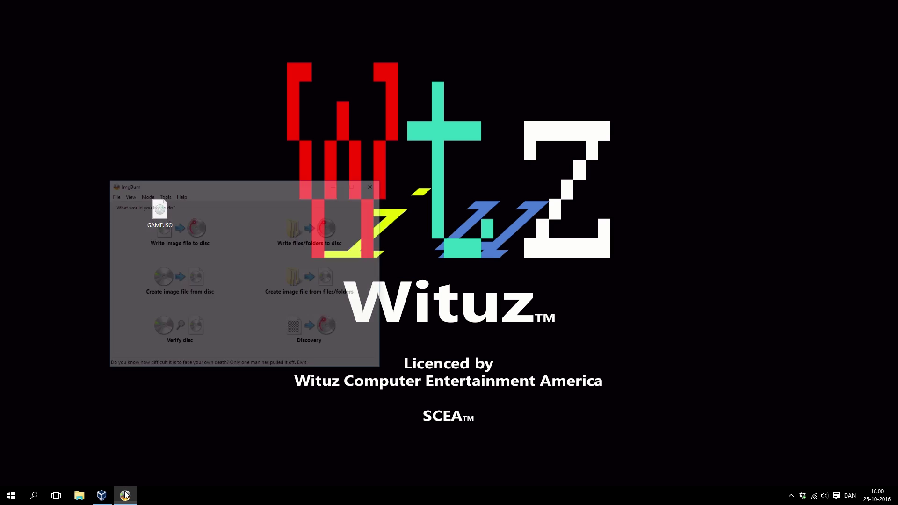
drag(266, 132, 452, 152)
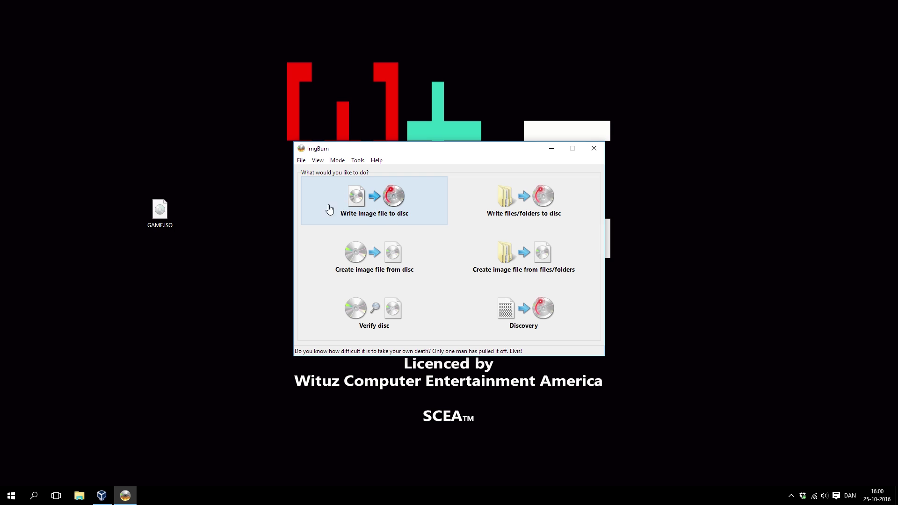
click(369, 202)
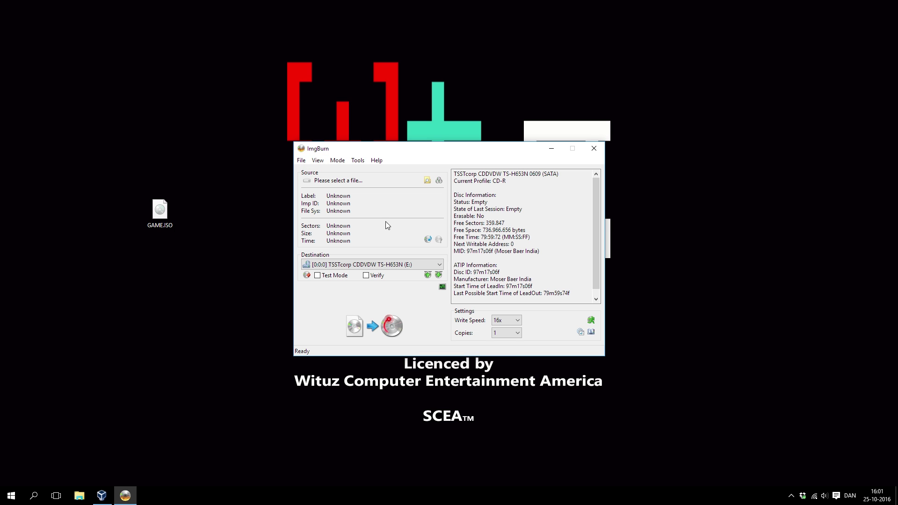
click(429, 180)
click(393, 242)
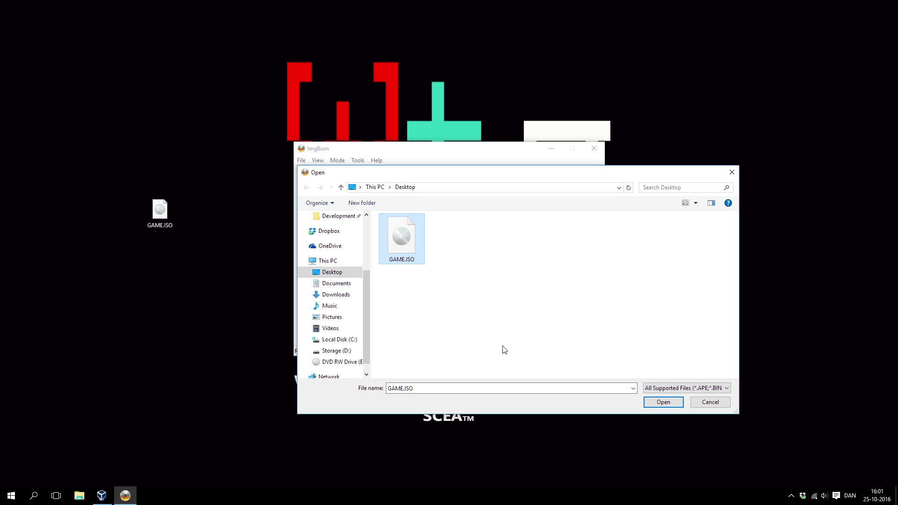
click(663, 402)
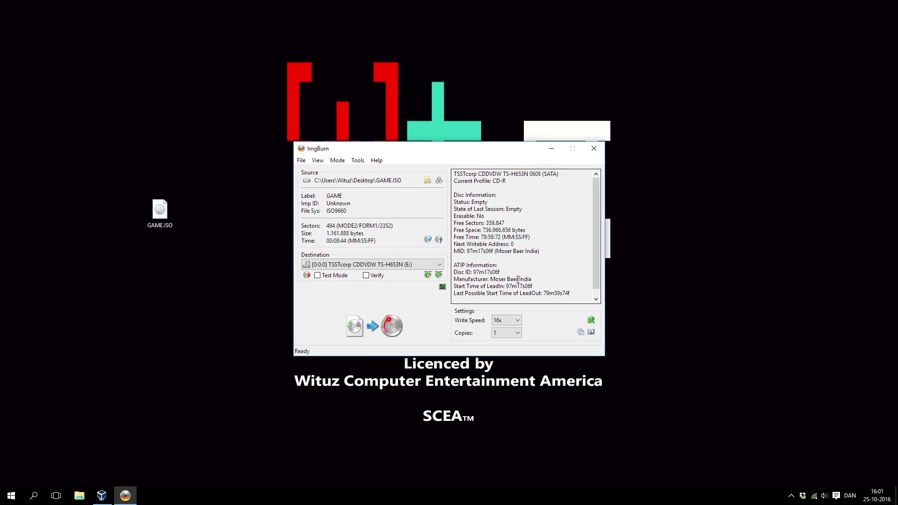
Keep the write speed at 16x and start burning GAME.ISO to the CD-R.
click(501, 322)
click(505, 321)
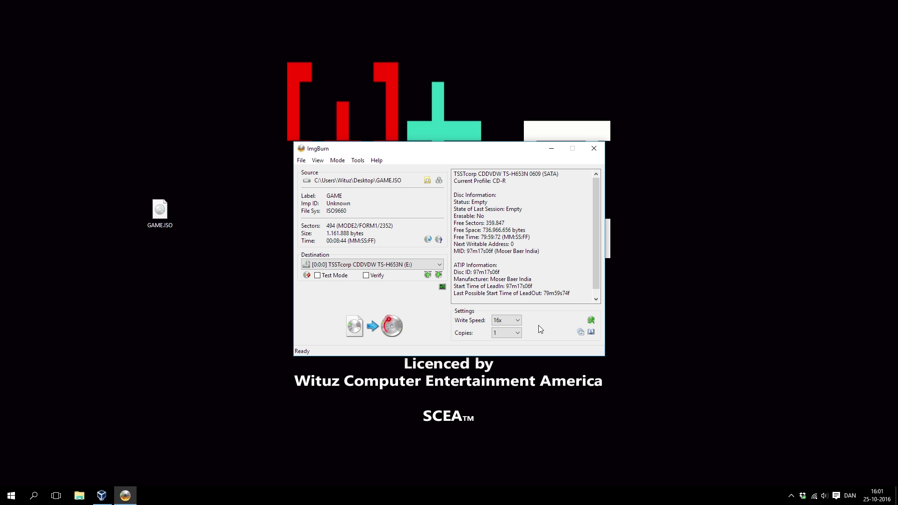
click(374, 326)
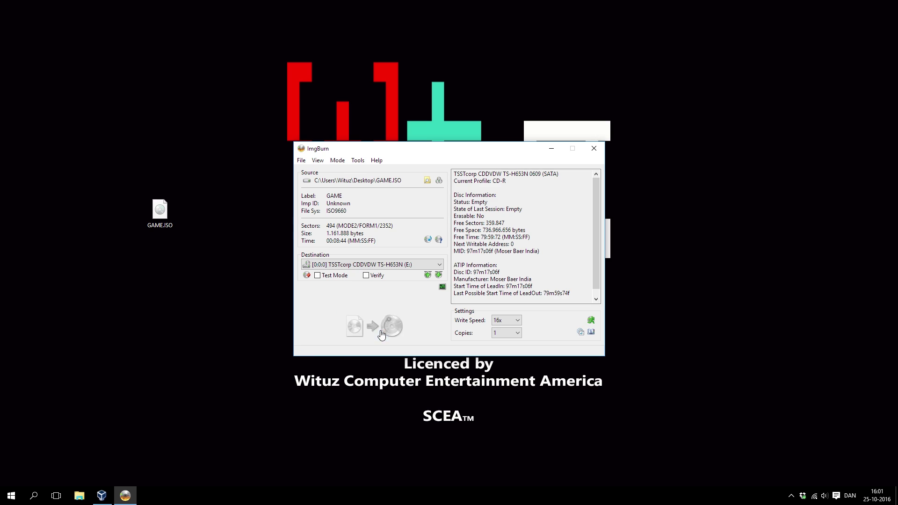